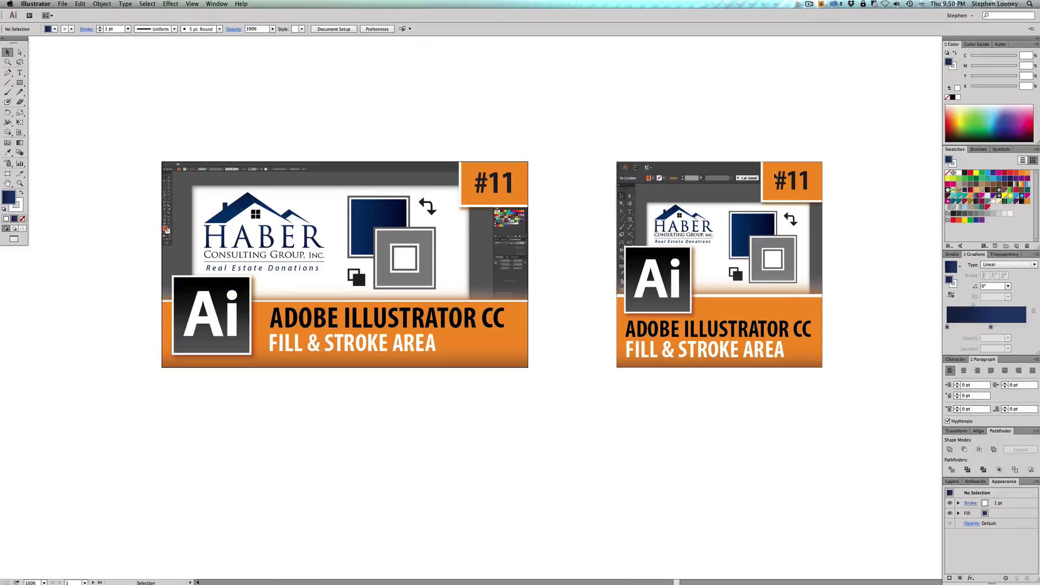
Pan and zoom out to centre the Haber Consulting logo, then float the Tools panel beside the right-hand panels.
drag(821, 116, 755, 401)
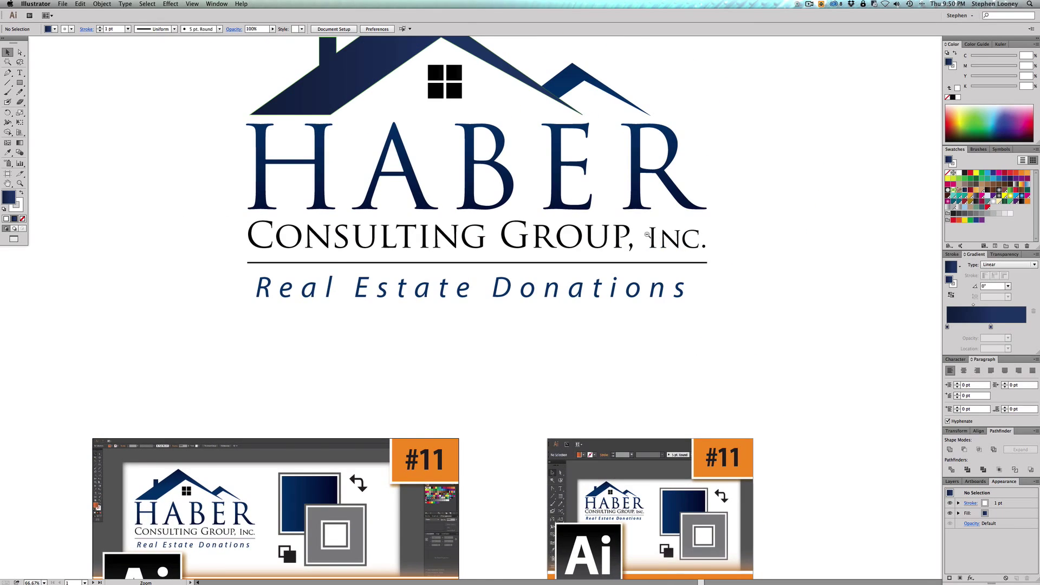
key(super+minus)
drag(632, 237, 849, 160)
drag(17, 46, 914, 44)
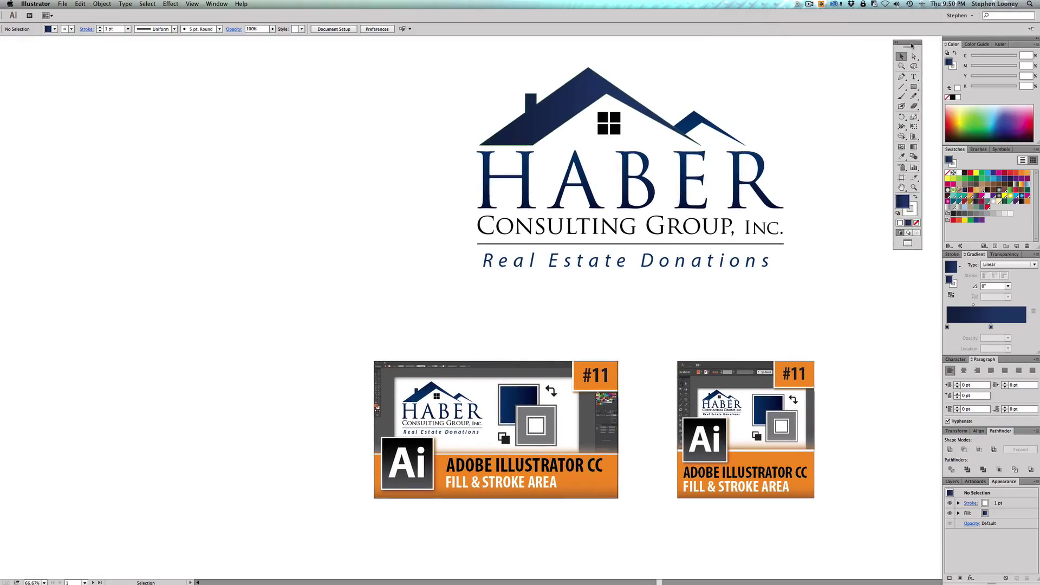
drag(762, 126, 793, 127)
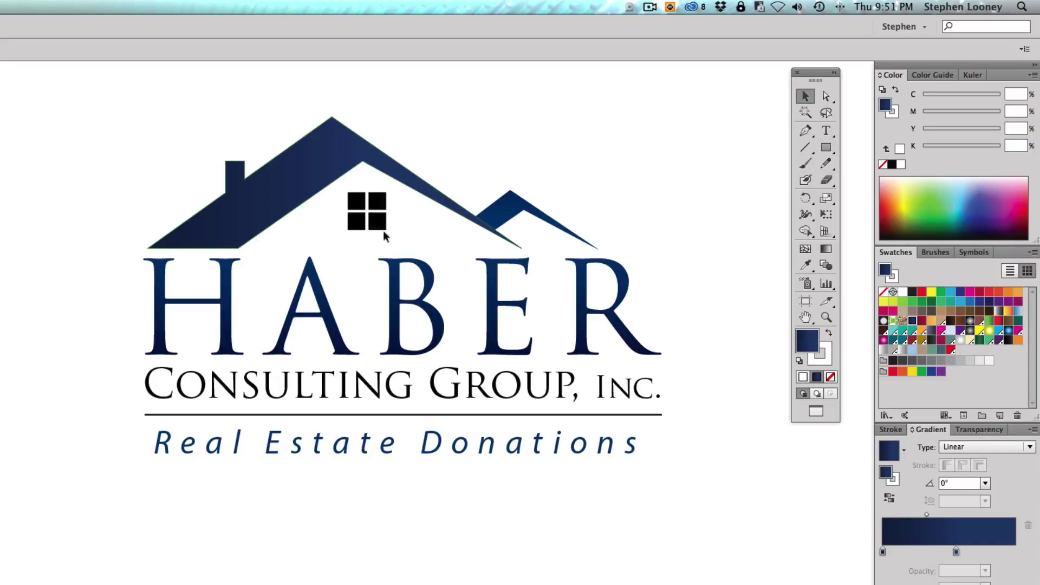
Set the house roof's stroke to None so only its navy gradient fill remains.
click(287, 203)
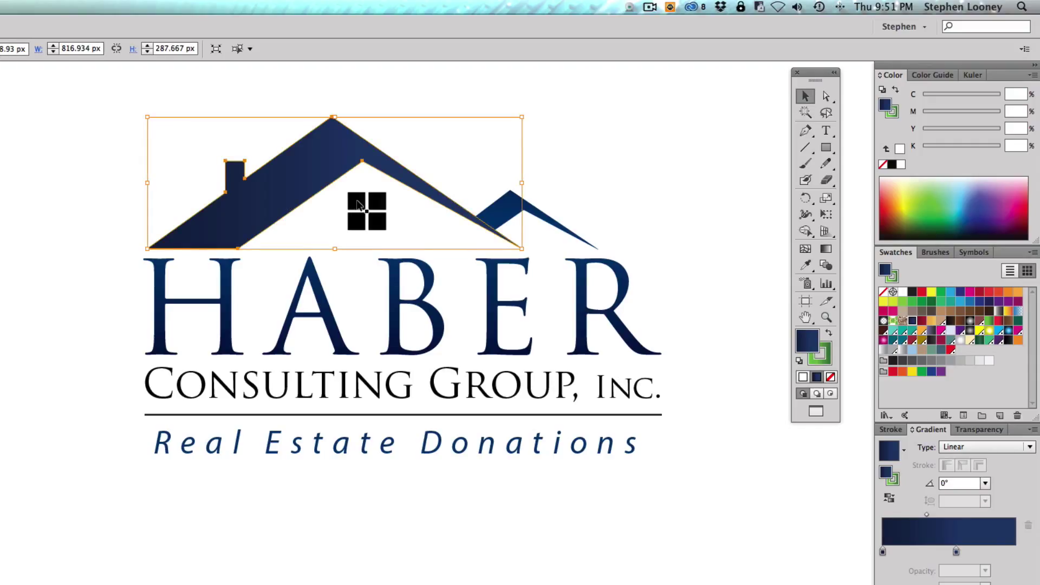
click(357, 205)
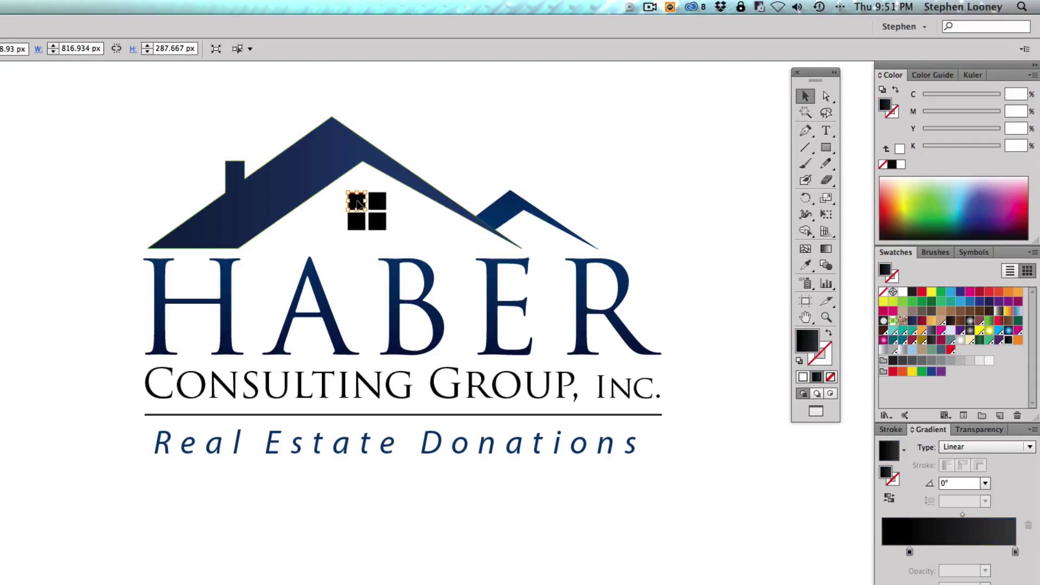
click(298, 190)
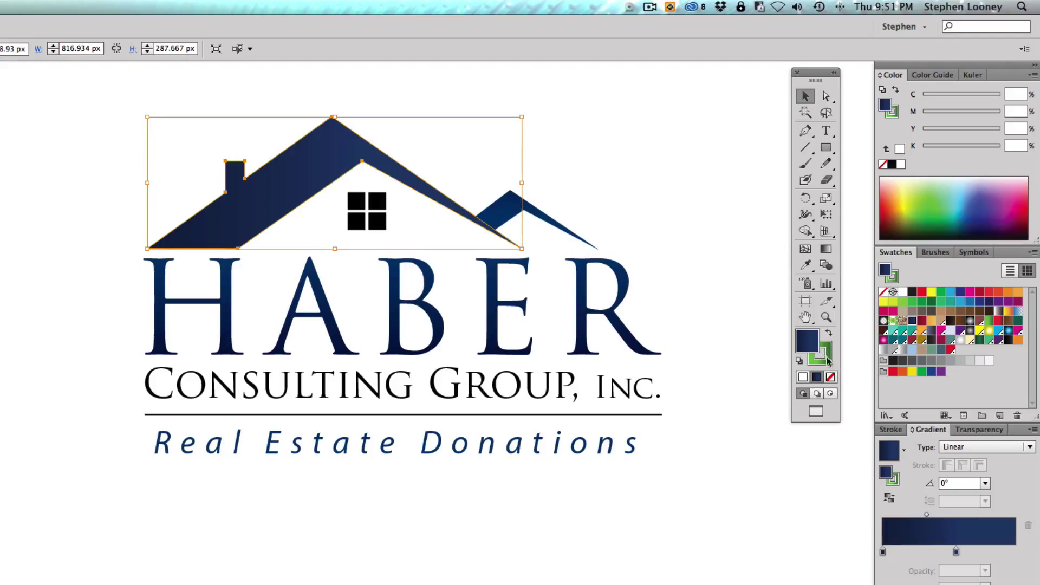
click(828, 361)
click(830, 377)
click(655, 216)
Select the roof, window icon, HABER lettering, company text line and divider rule to inspect their colours.
click(314, 178)
click(358, 212)
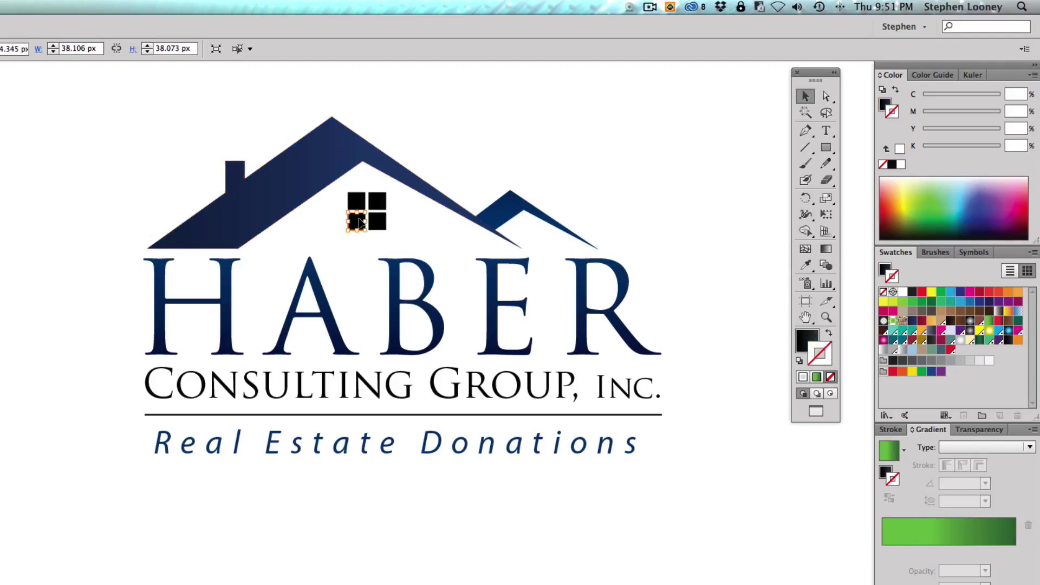
click(391, 285)
click(440, 383)
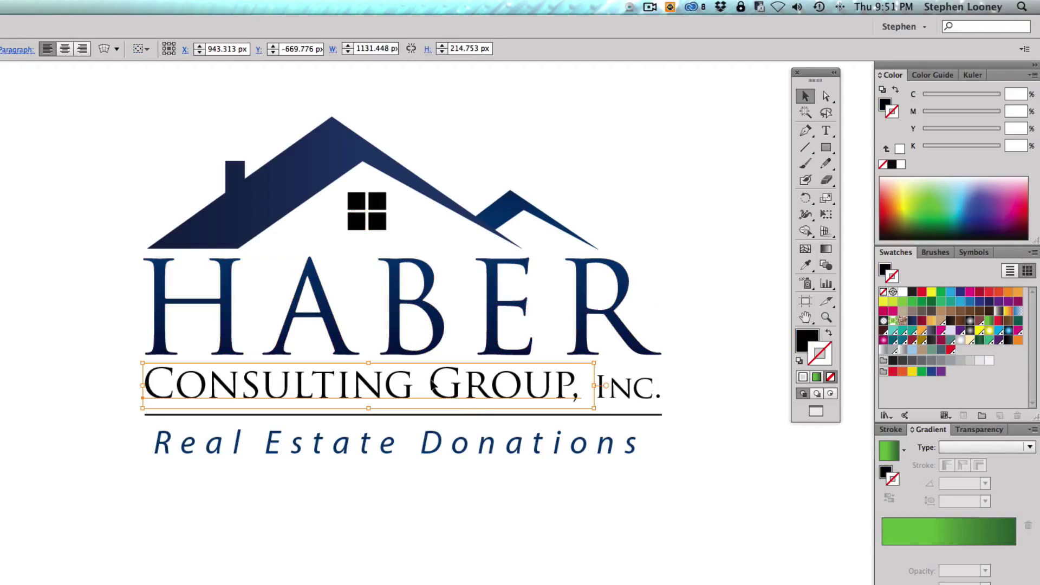
click(475, 413)
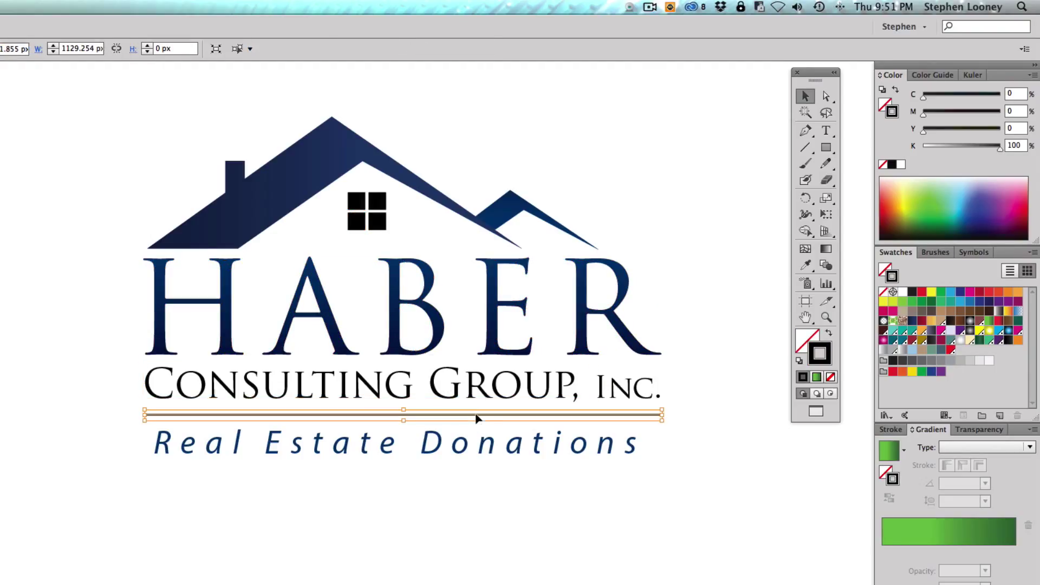
Toggle the divider rule between its Fill and Stroke swatches, then reselect the roof.
click(806, 348)
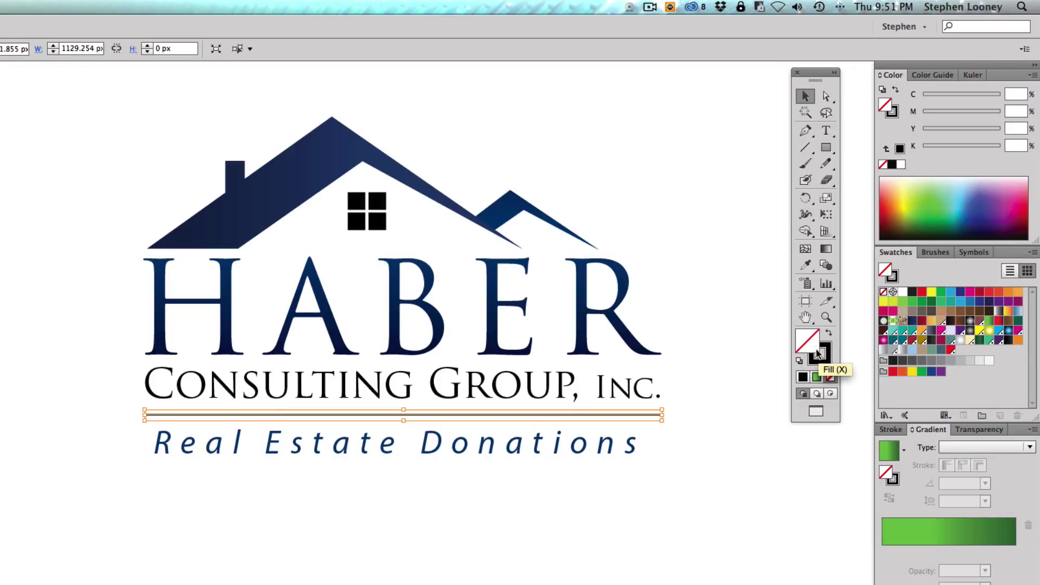
click(818, 352)
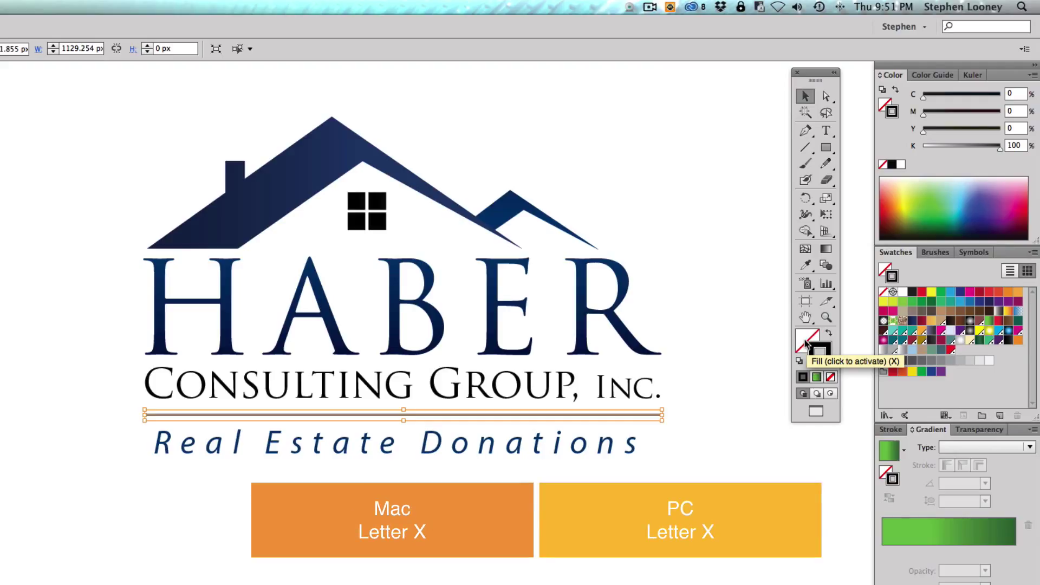
click(804, 338)
key(x)
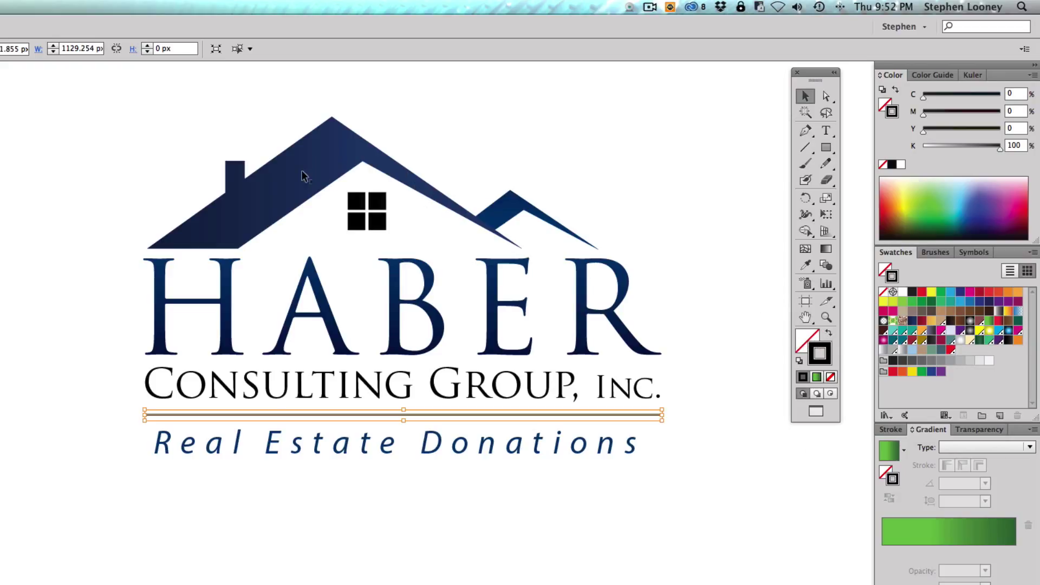
click(319, 176)
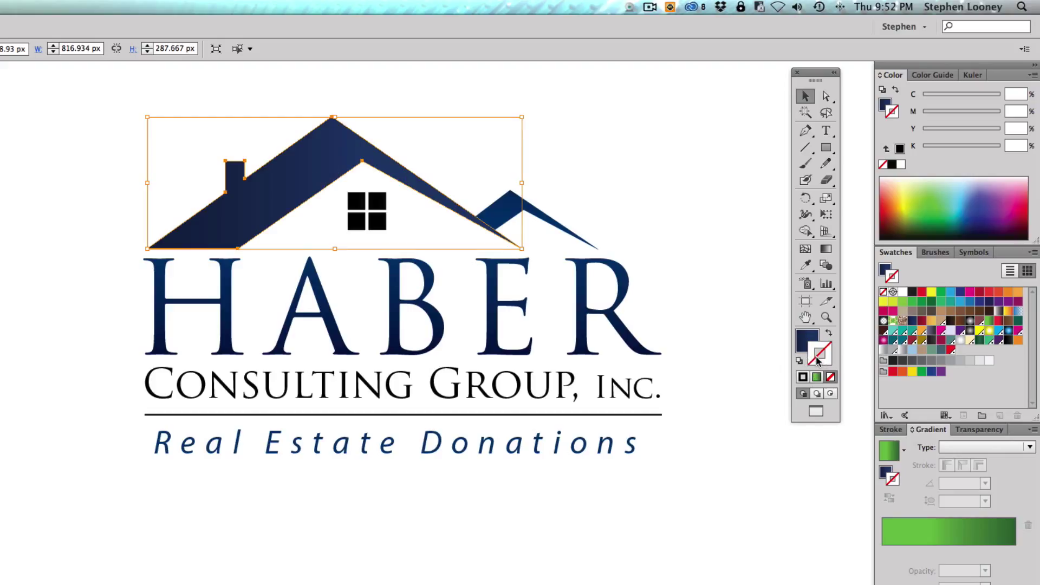
Give the roof a green gradient stroke and raise its weight to 12 pt.
click(988, 320)
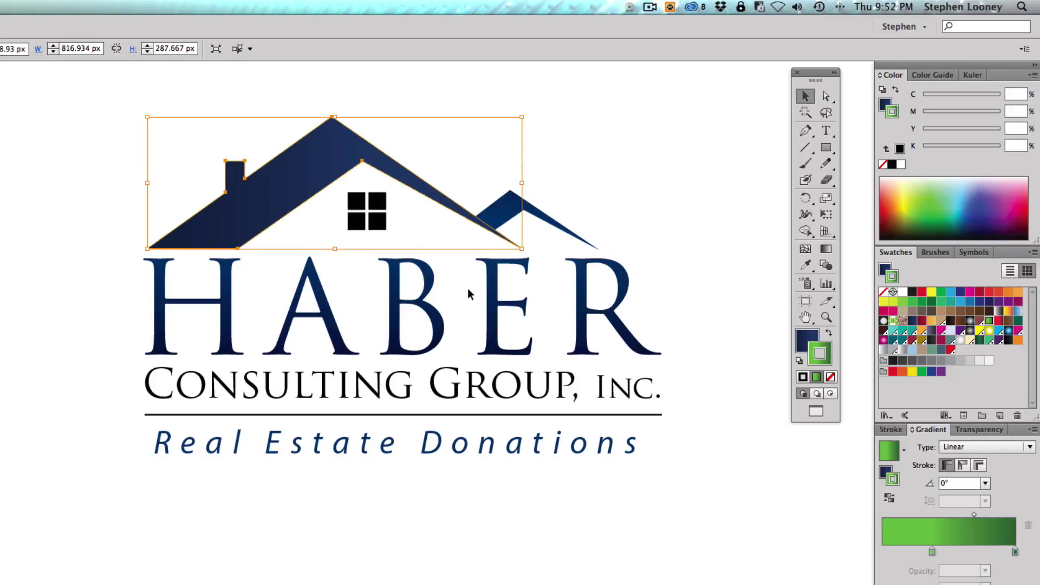
click(812, 353)
click(890, 430)
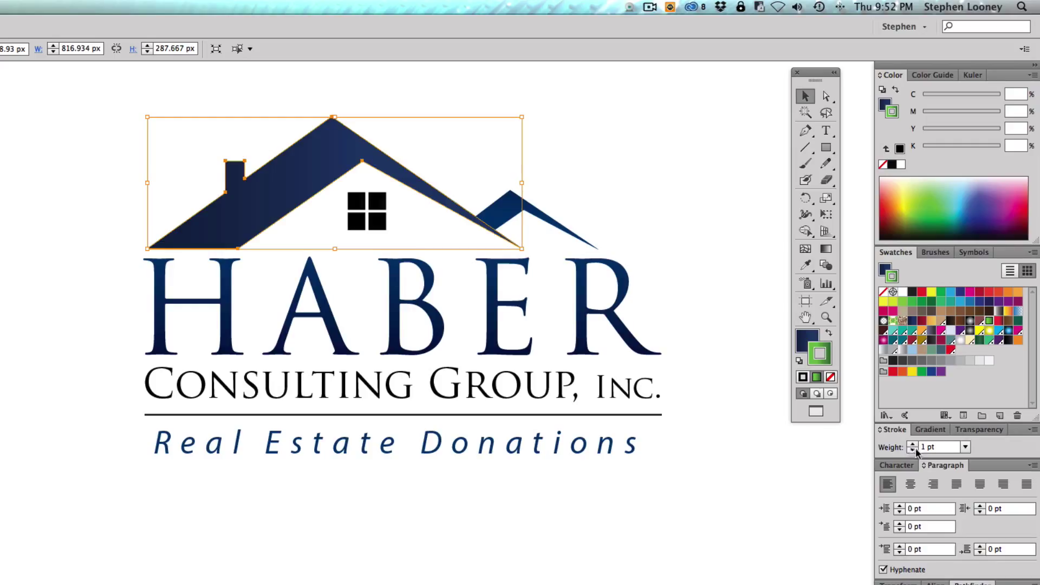
click(912, 444)
click(912, 445)
click(912, 444)
click(912, 444)
click(582, 142)
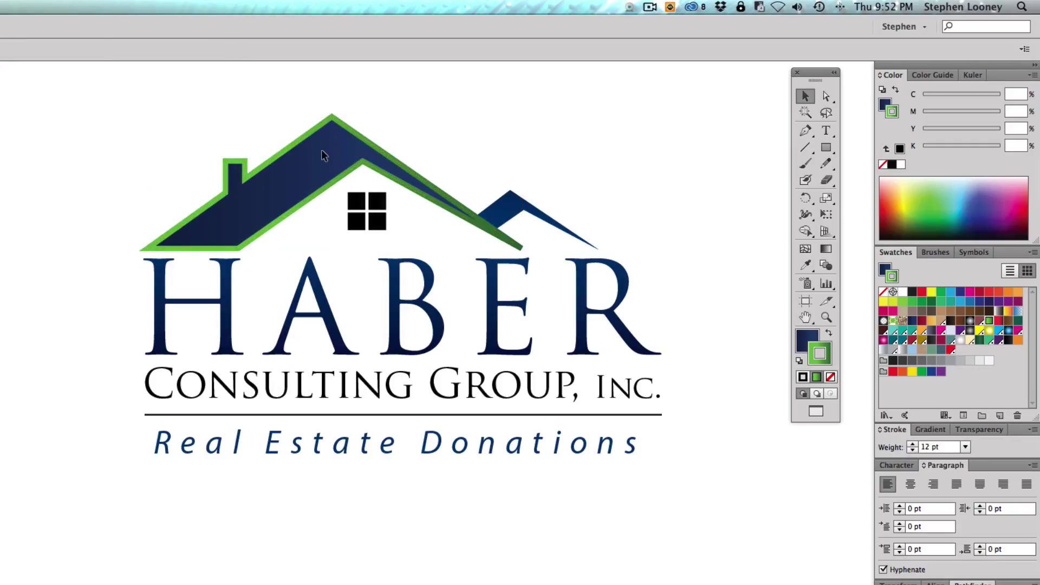
click(322, 150)
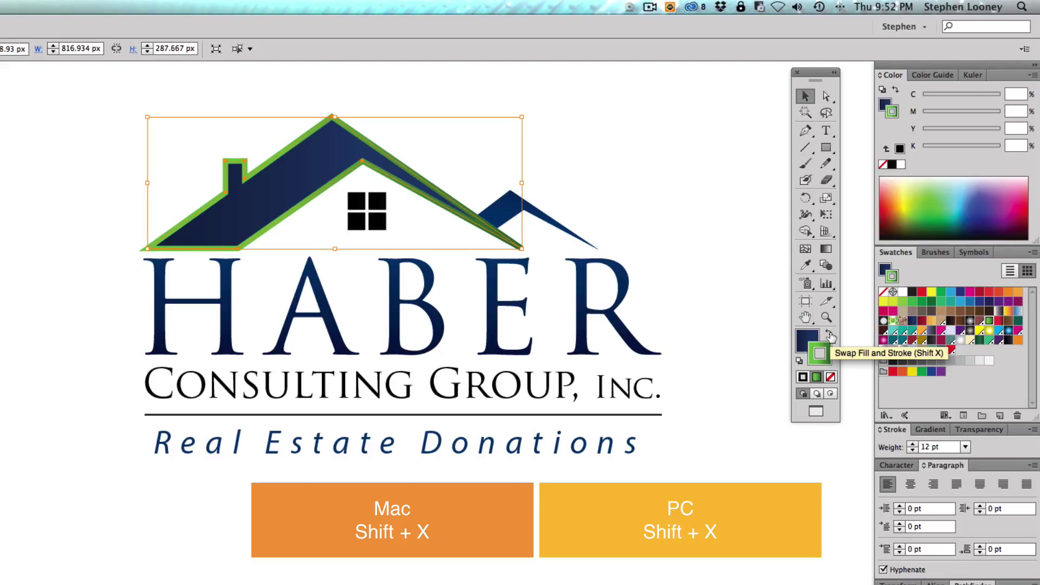
Swap the roof's fill and stroke colours to preview them, then swap them back.
click(830, 336)
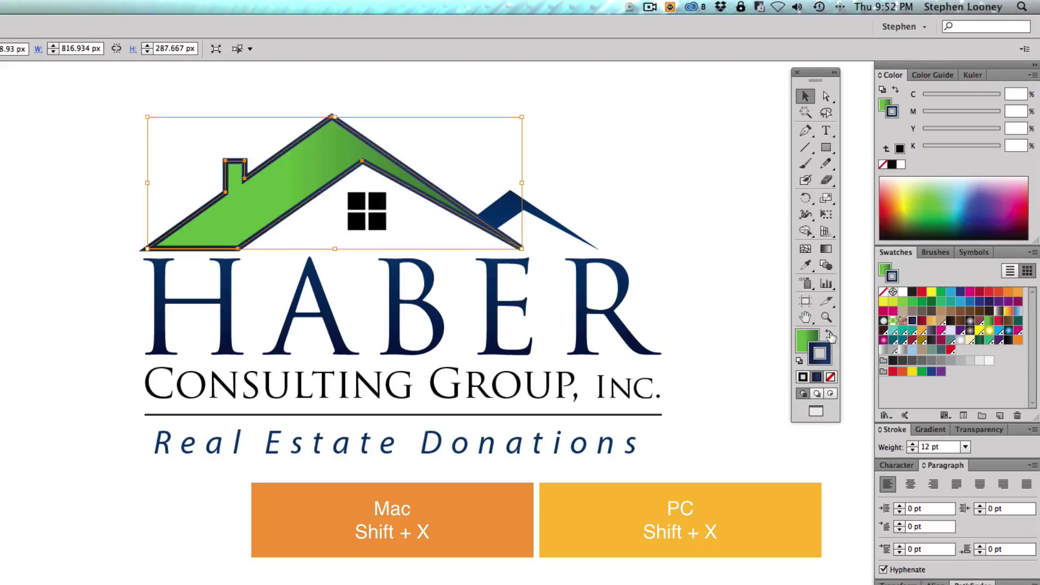
click(619, 226)
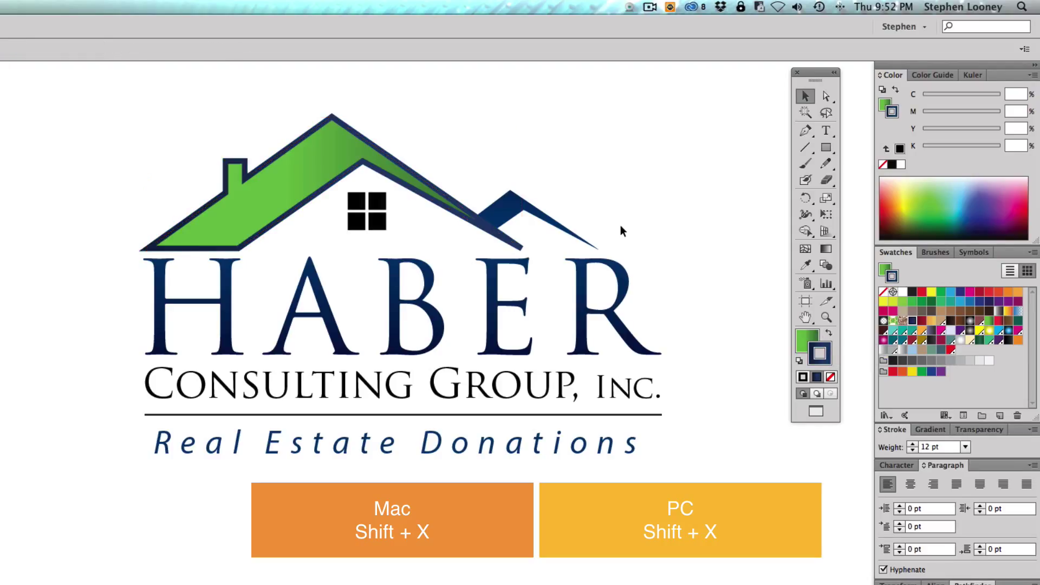
click(289, 176)
click(830, 336)
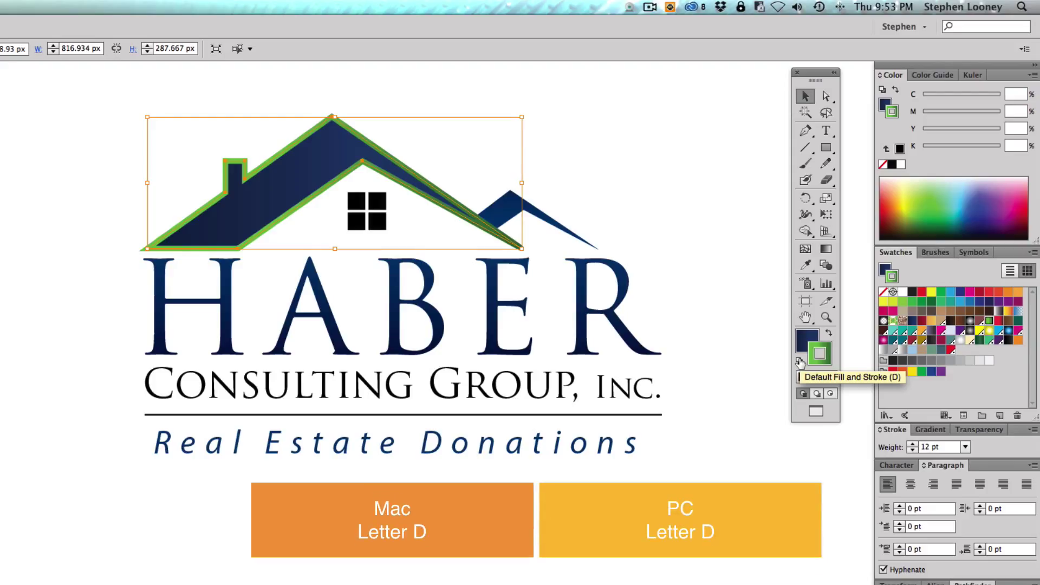
click(685, 236)
click(311, 187)
Reset the roof to default white fill and black stroke, then undo to restore its gradient and green outline.
key(d)
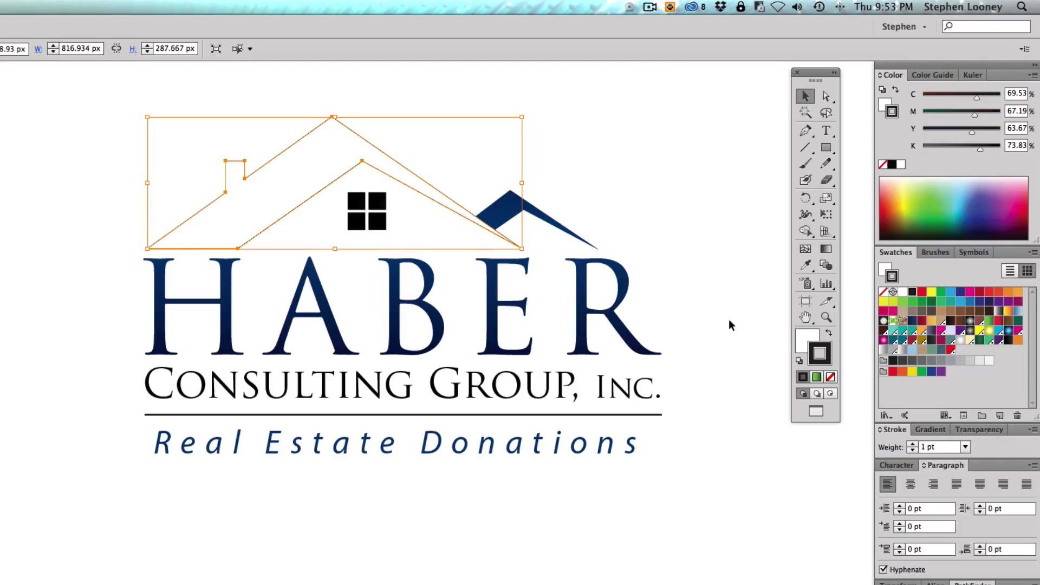
key(super+z)
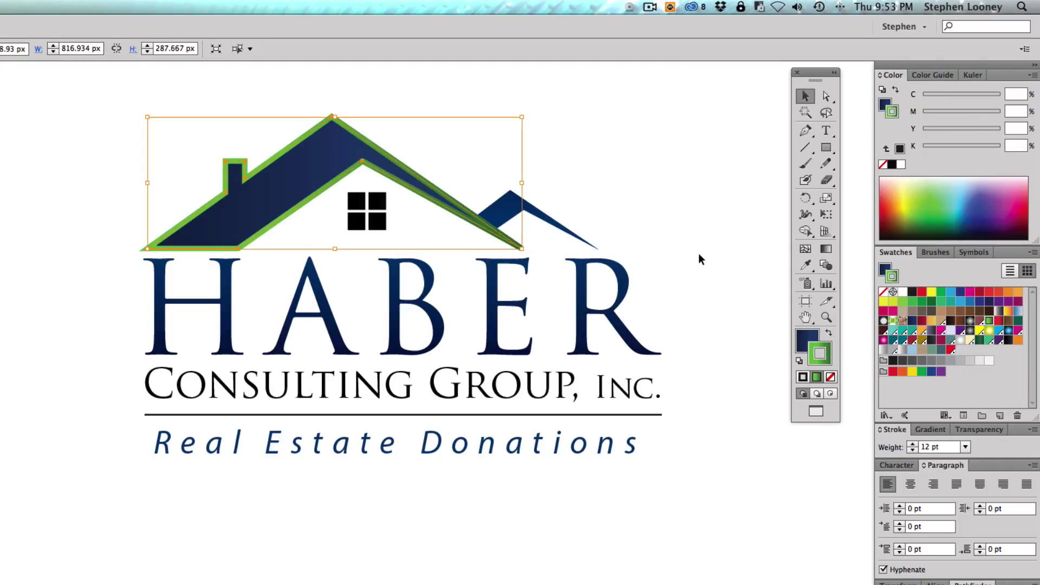
click(699, 255)
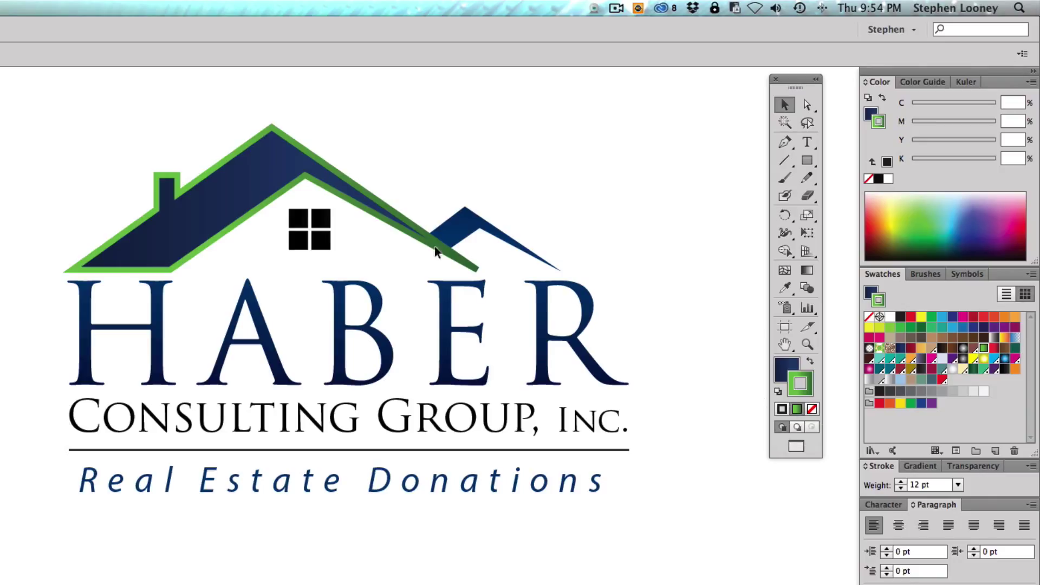
Change the roof's outline to black, trying black, None and navy gradient fills before keeping the gradient.
click(288, 190)
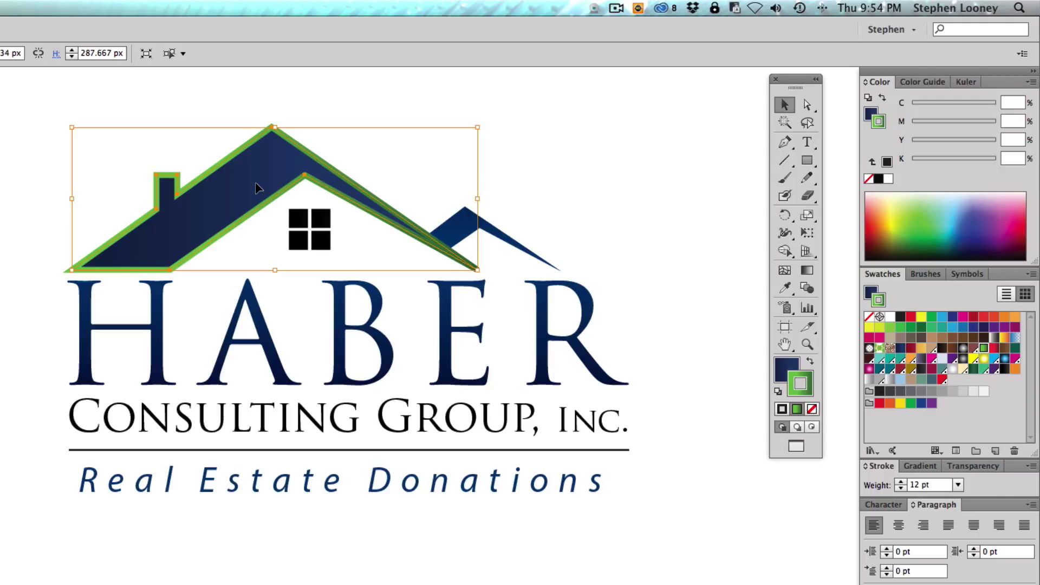
key(super+z)
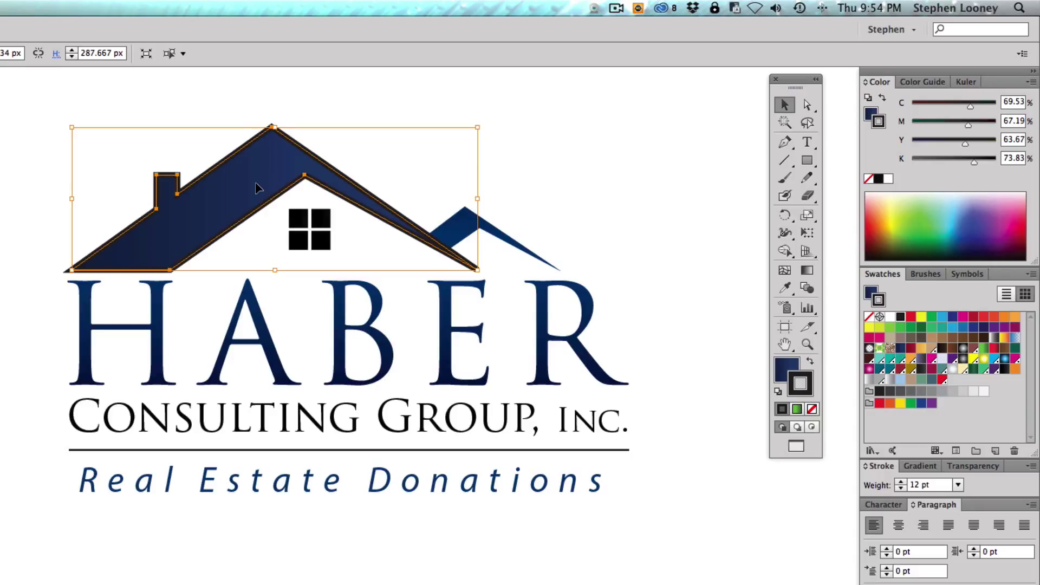
key(x)
key(shift+x)
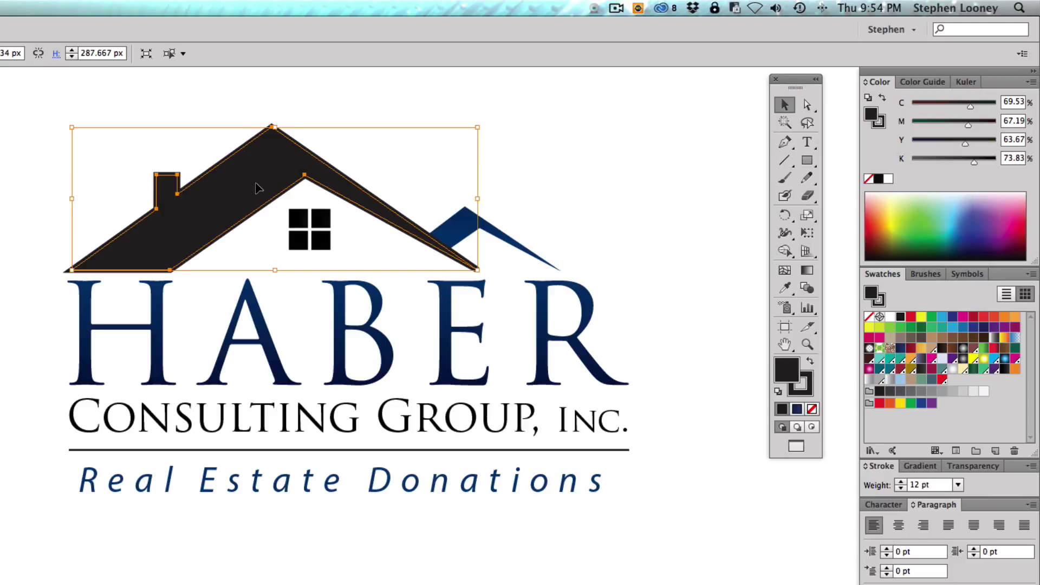
key(period)
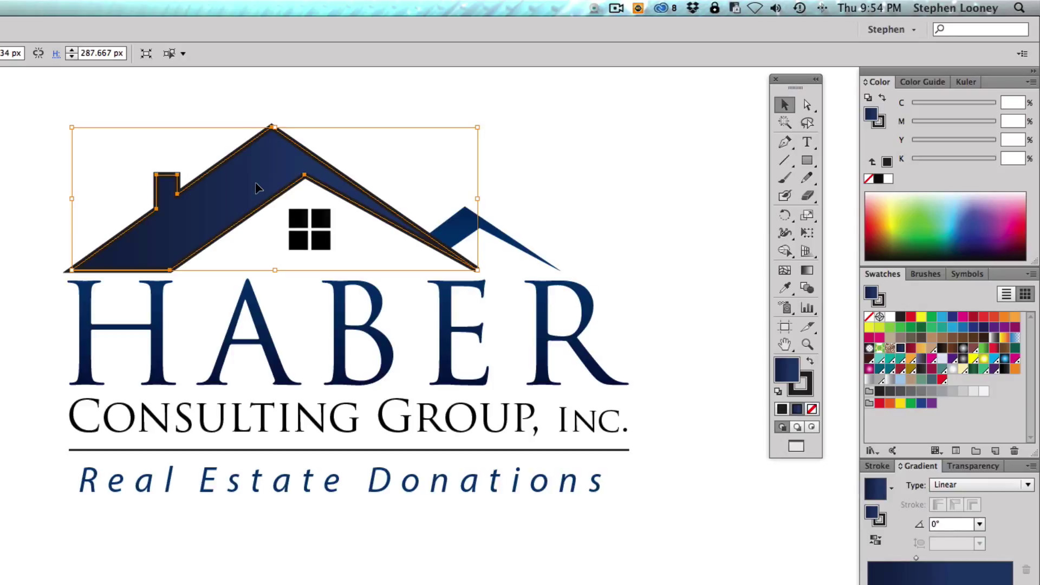
key(slash)
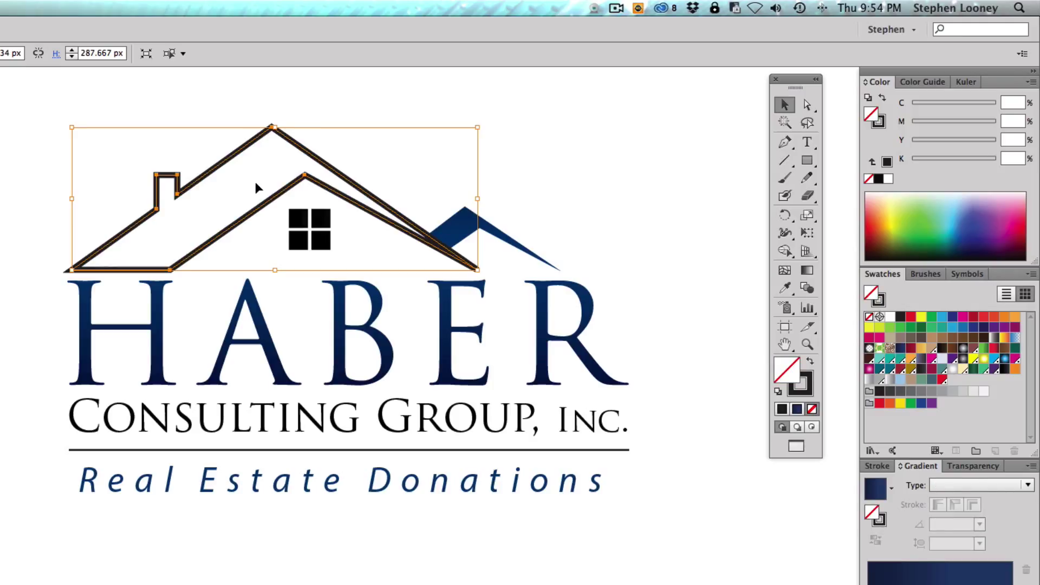
key(period)
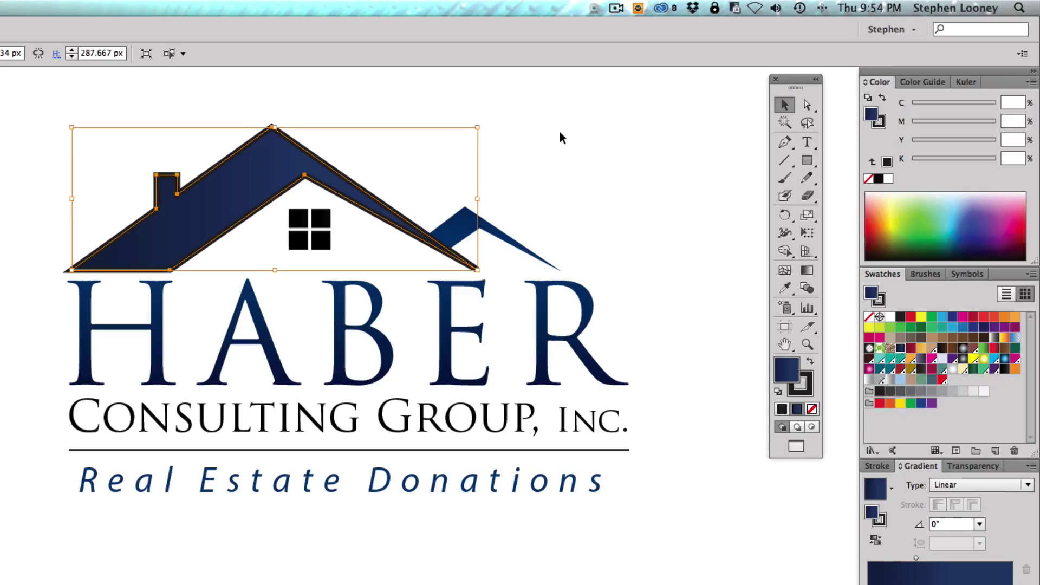
click(790, 385)
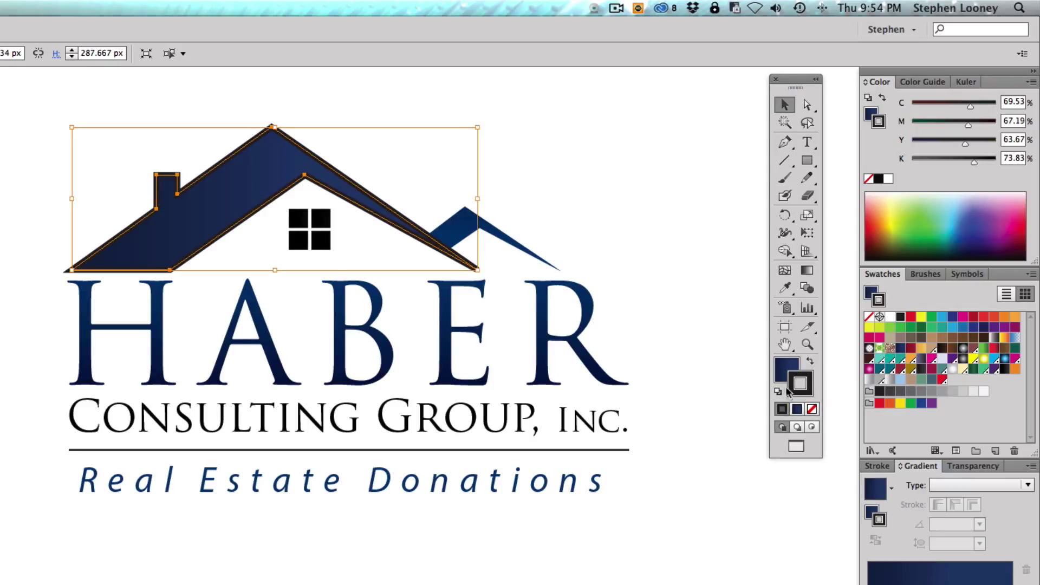
Set the roof's stroke and fill to None, then marquee-select the now invisible roof path.
click(812, 410)
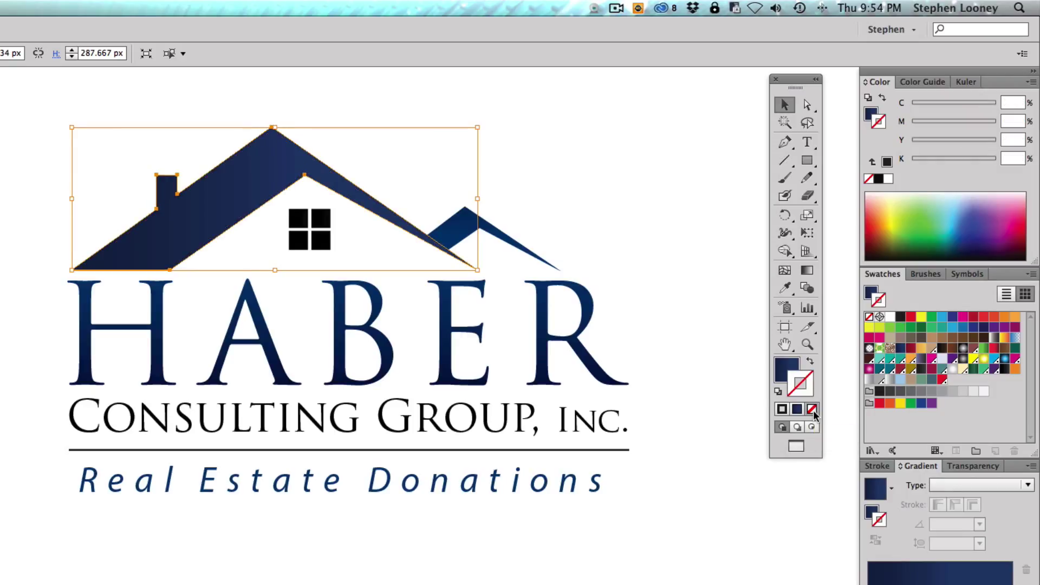
key(x)
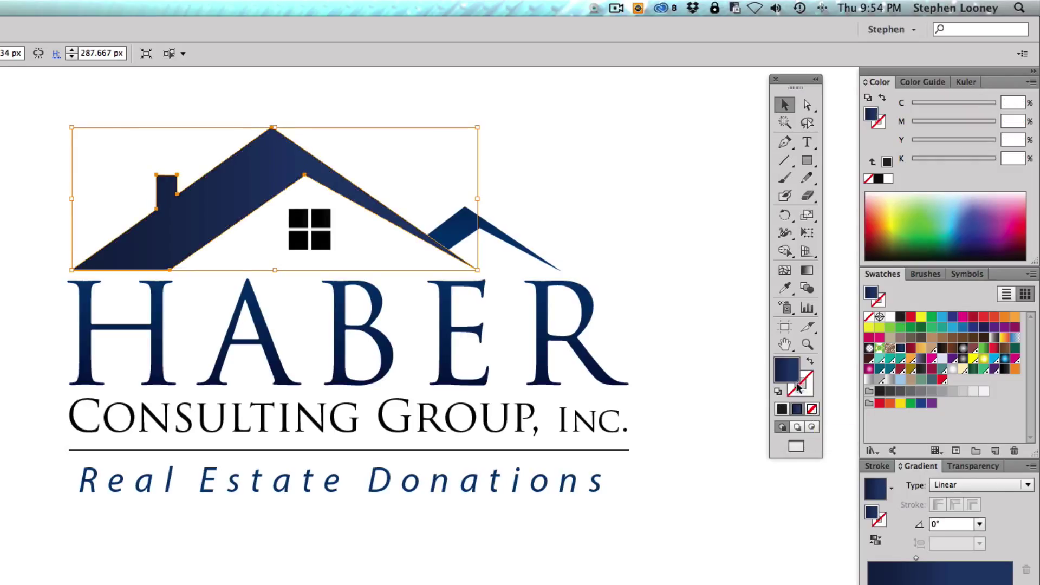
click(812, 409)
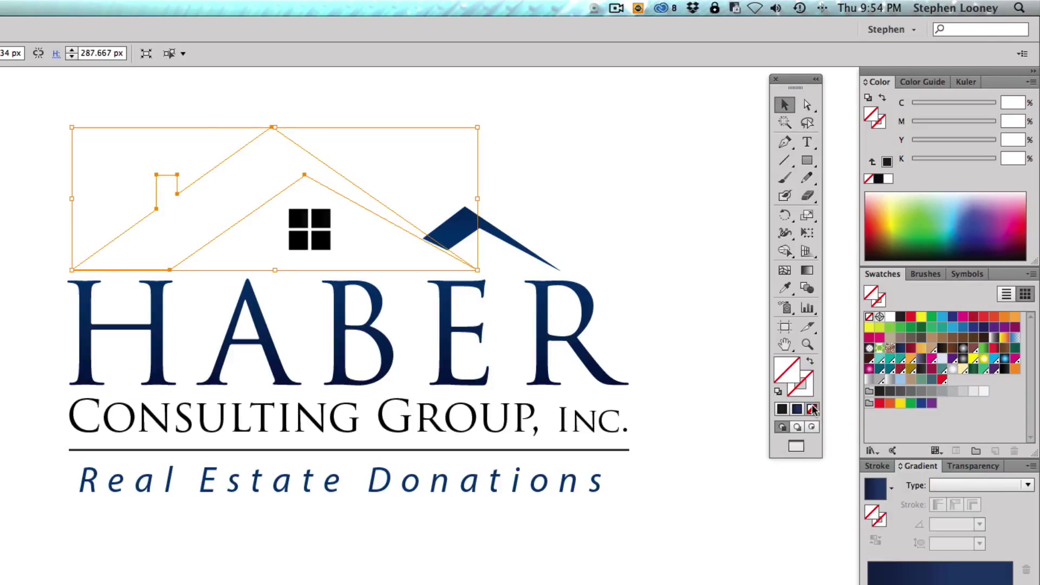
click(639, 244)
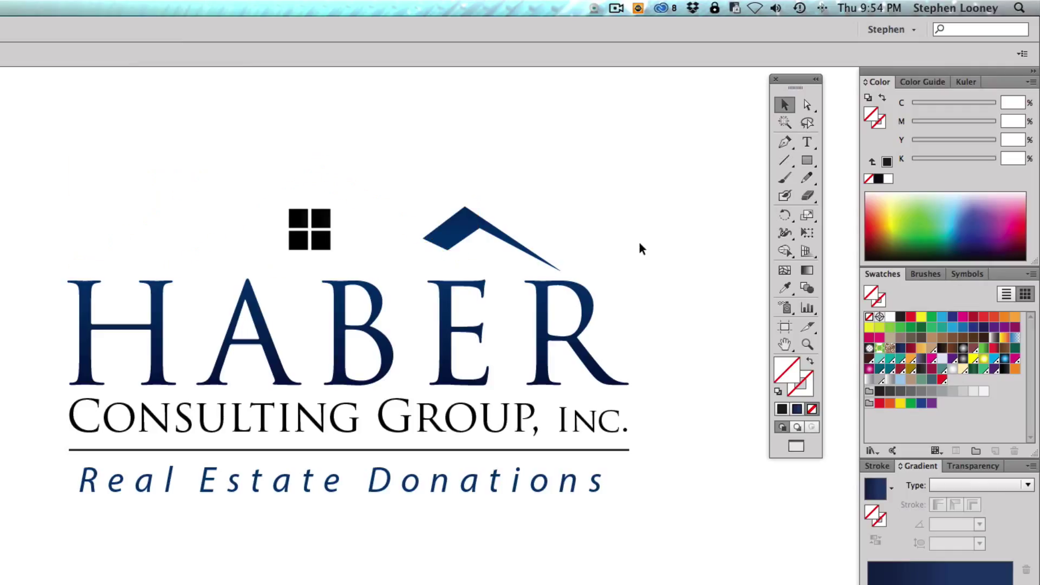
drag(27, 121, 225, 242)
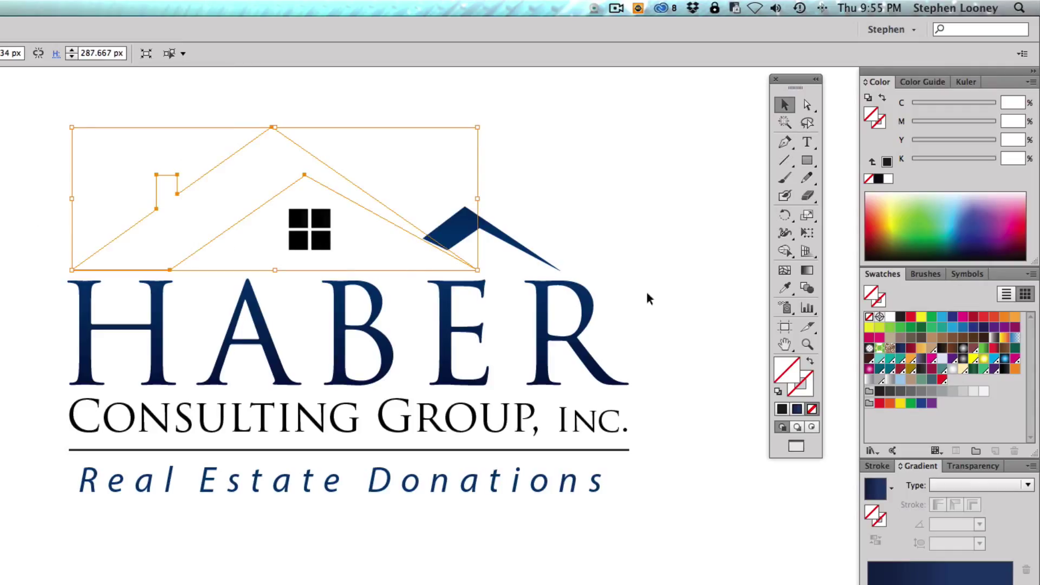
Fill the roof with red and give it a 7 pt white outline.
click(910, 318)
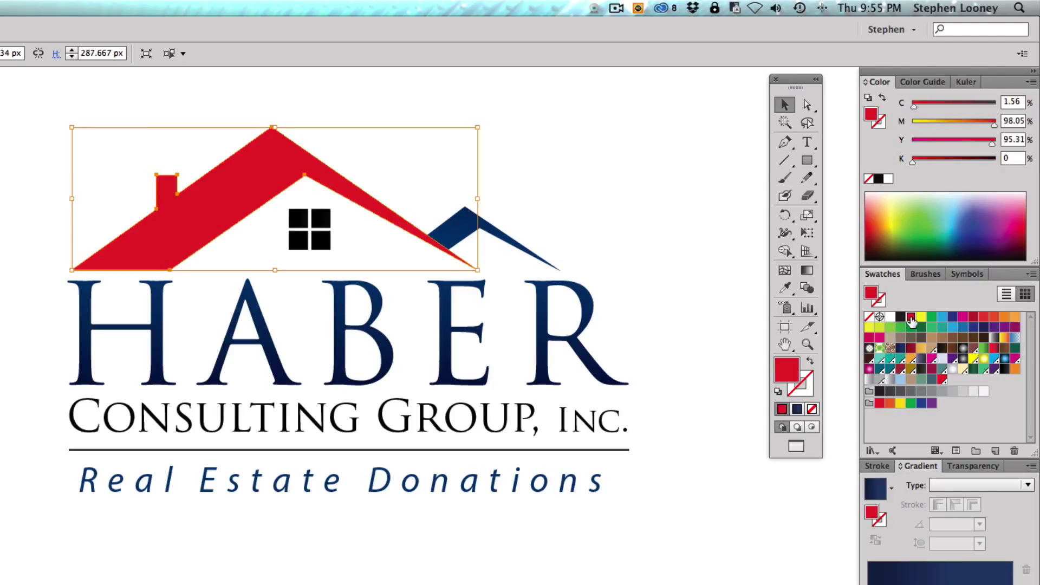
key(x)
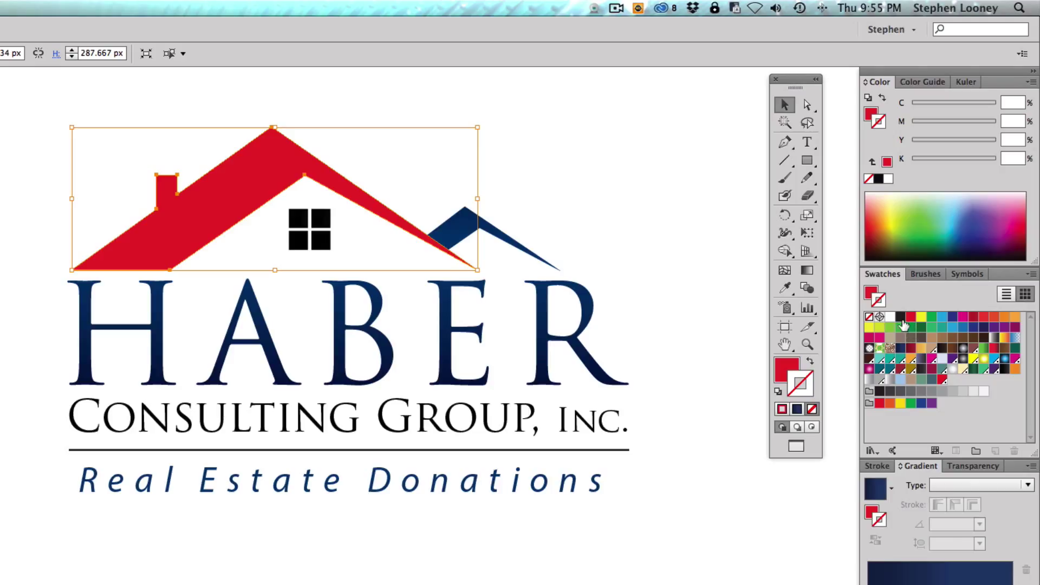
click(890, 318)
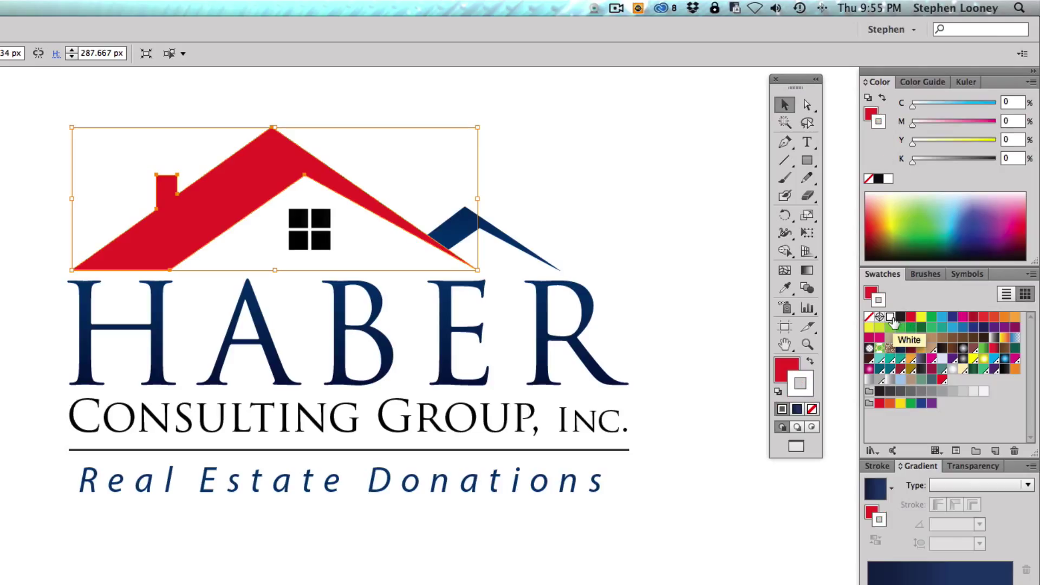
click(877, 466)
click(900, 482)
click(900, 481)
click(900, 482)
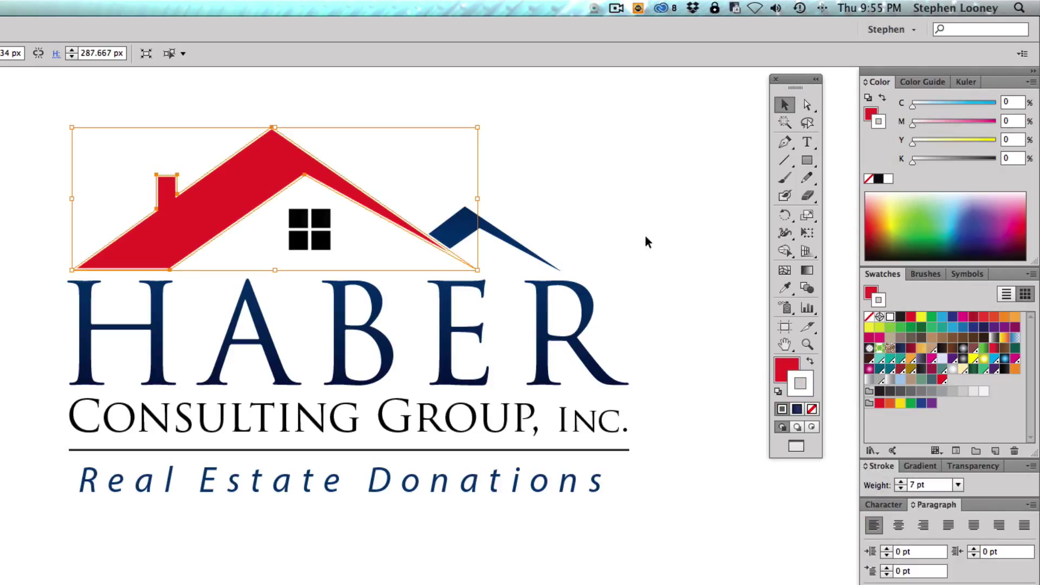
click(644, 236)
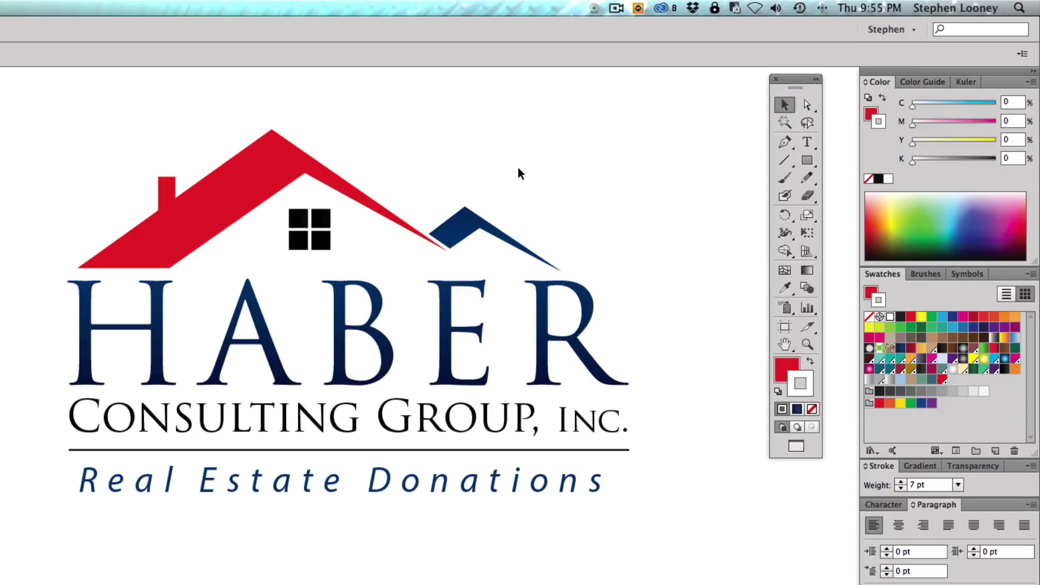